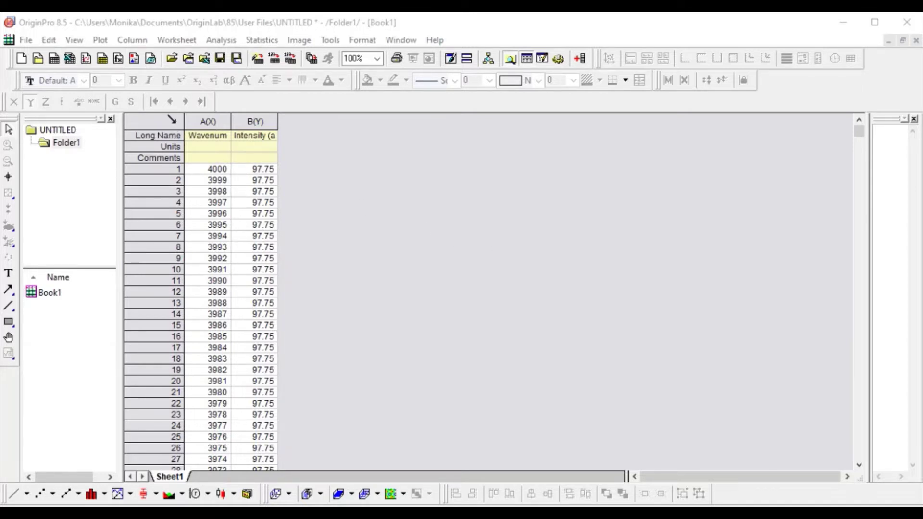
Select all worksheet columns and plot Intensity against Wavenumber as a line graph.
left_click(172, 120)
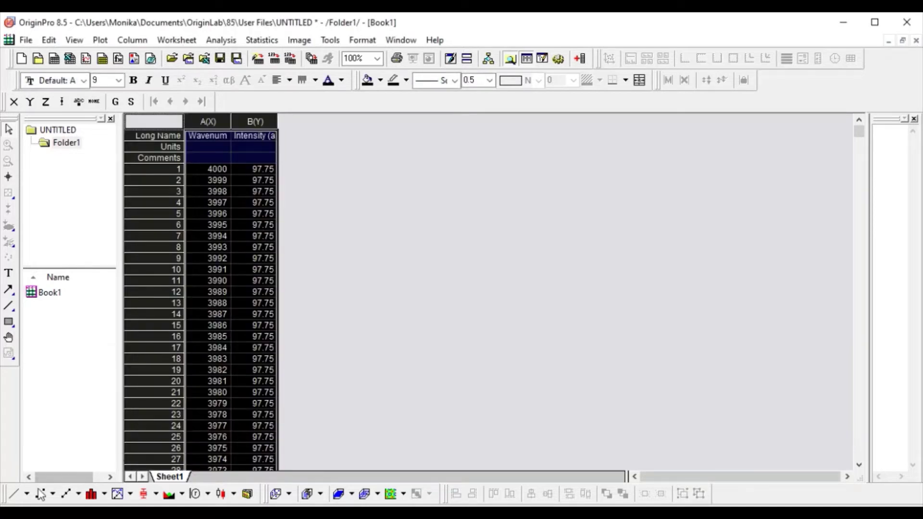
left_click(16, 495)
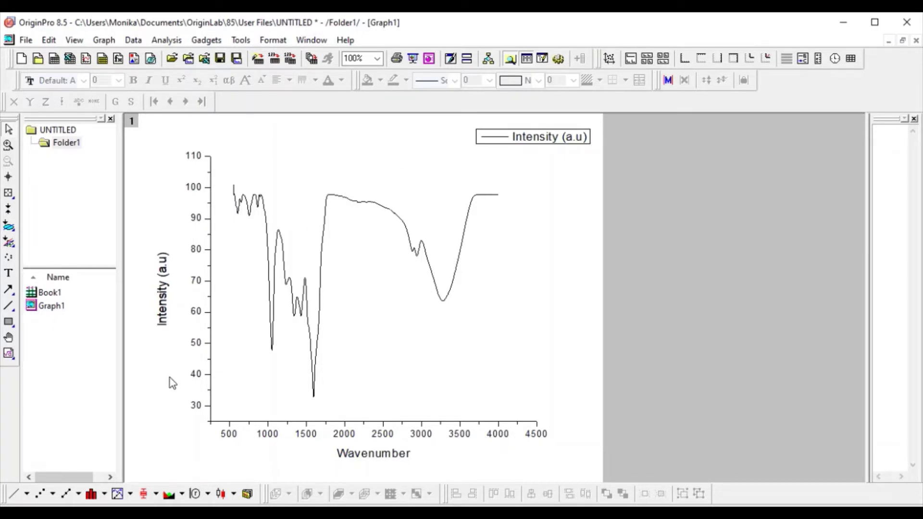
Draw a grey rectangle over the 1800–2000 wavenumber band and resize it to fit.
left_click(11, 325)
left_click_drag(350, 422, 326, 195)
left_click_drag(349, 421, 343, 414)
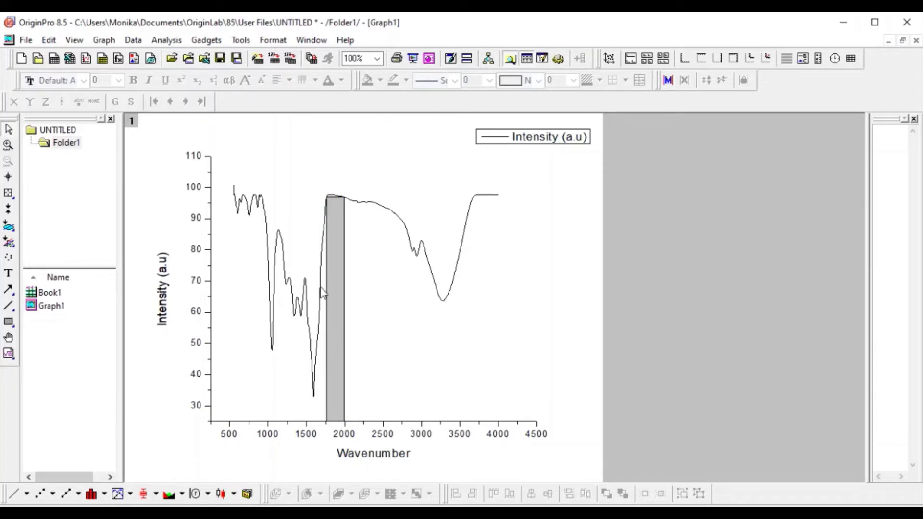
Set the band rectangle's fill colour to None and apply it.
double_click(341, 326)
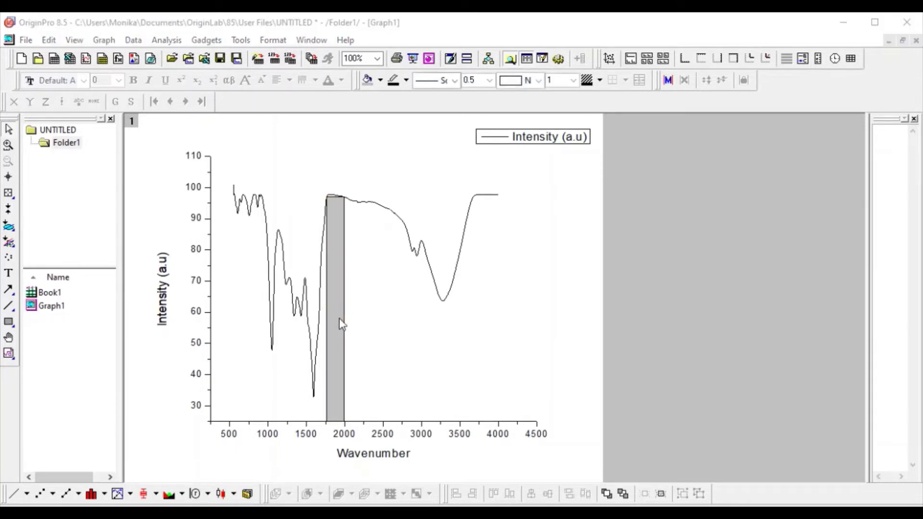
left_click_drag(487, 167, 714, 145)
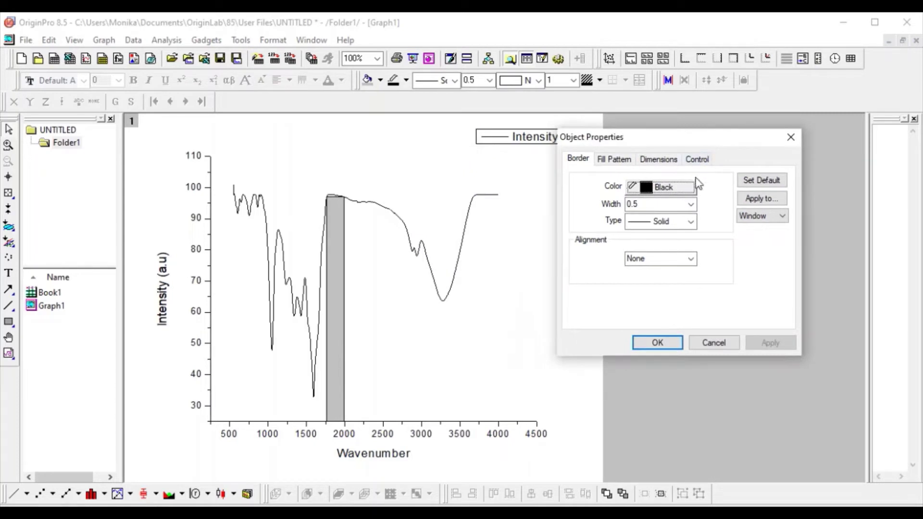
left_click(613, 159)
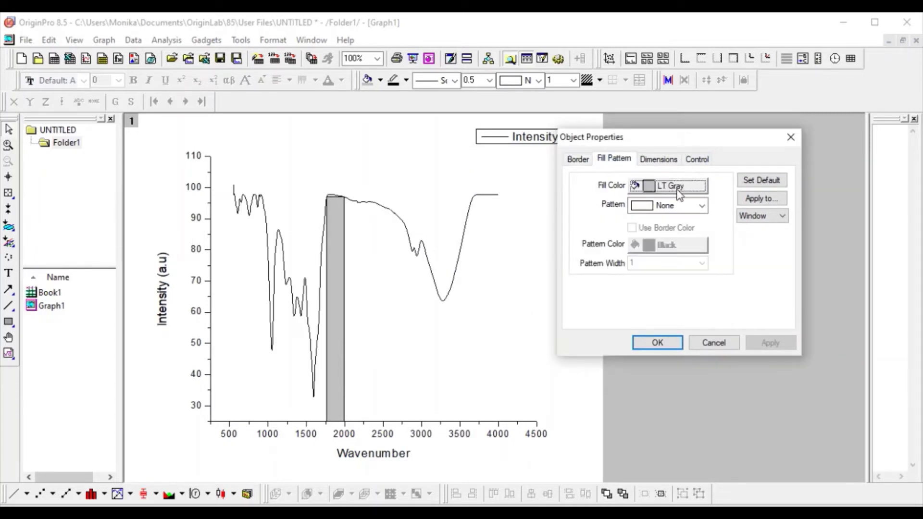
left_click(678, 192)
left_click(666, 212)
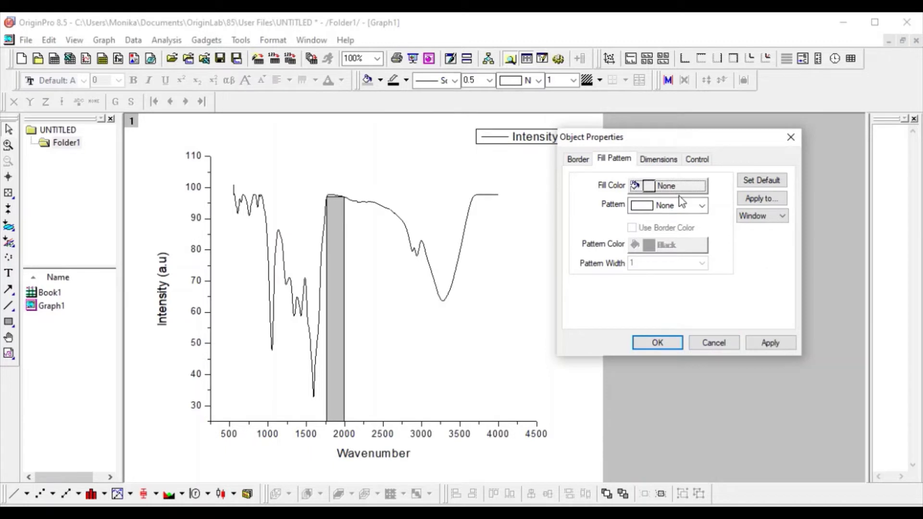
left_click(767, 344)
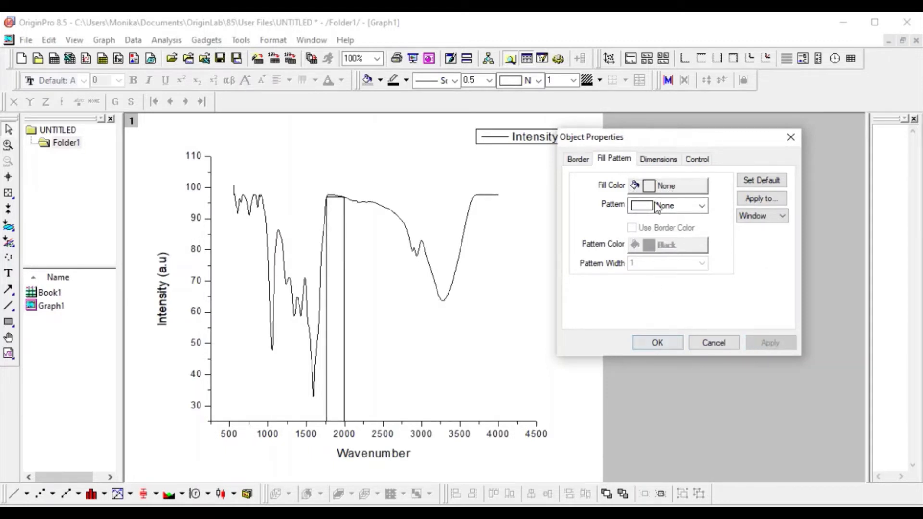
Keep the border black and apply the Dense hatch fill pattern to the rectangle.
left_click(577, 162)
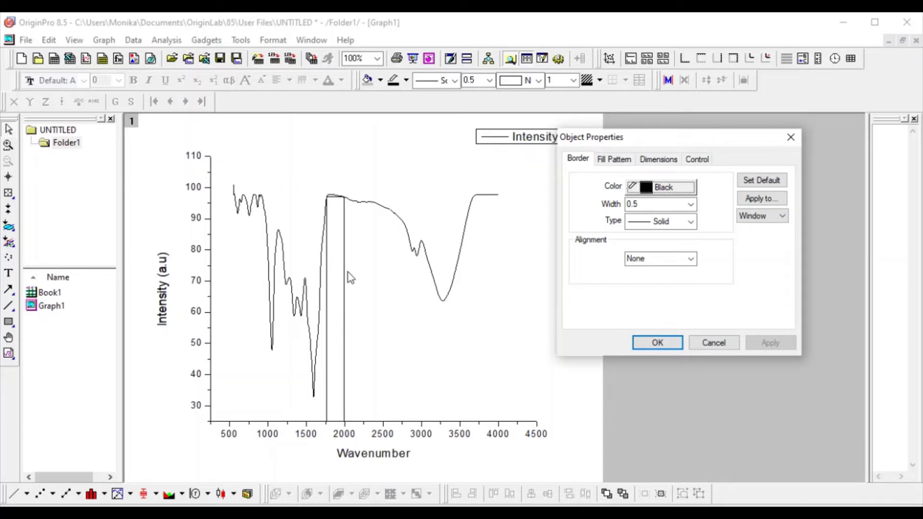
left_click(677, 192)
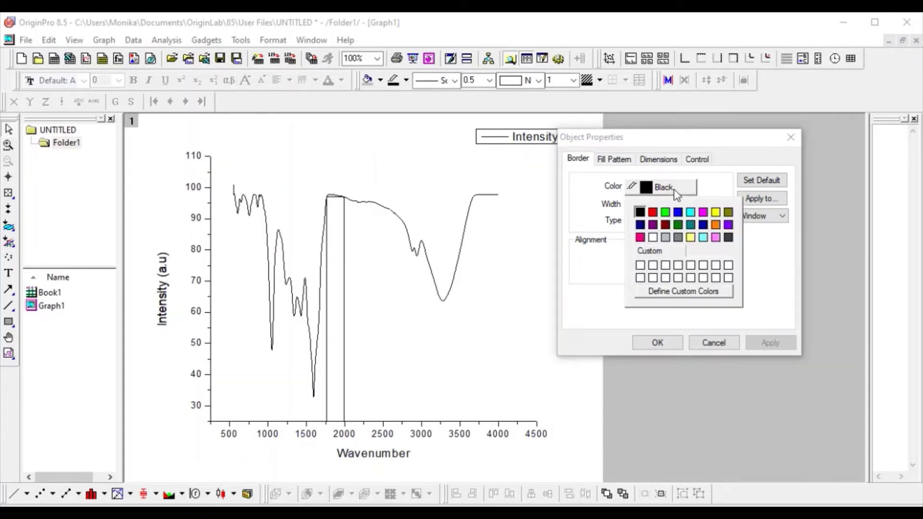
left_click(677, 194)
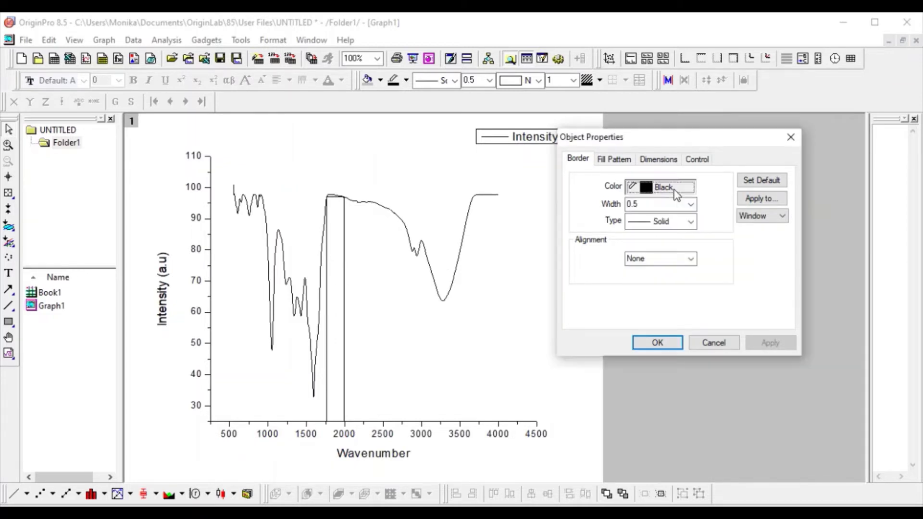
left_click(612, 160)
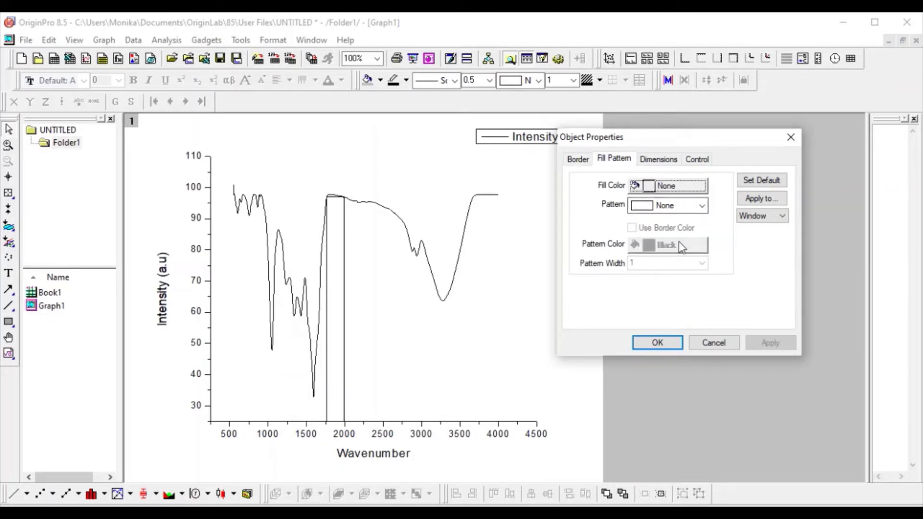
left_click(688, 210)
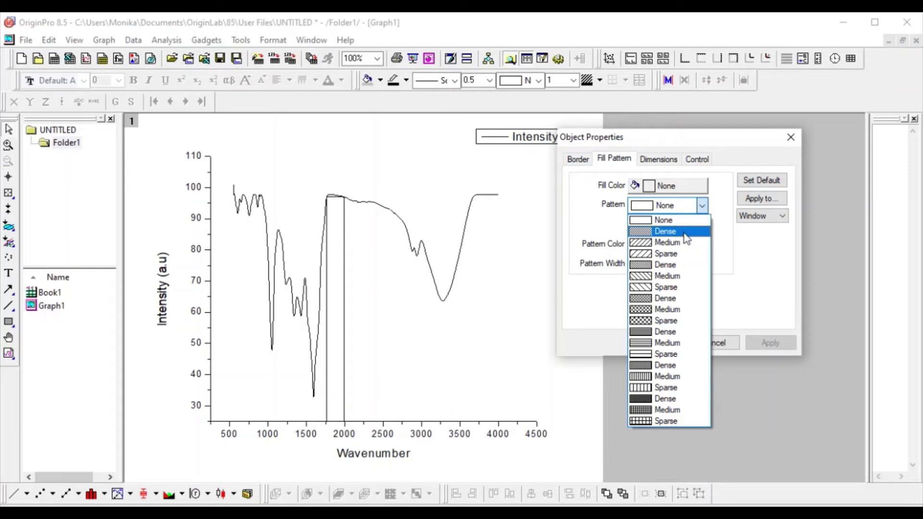
left_click(686, 233)
left_click(771, 343)
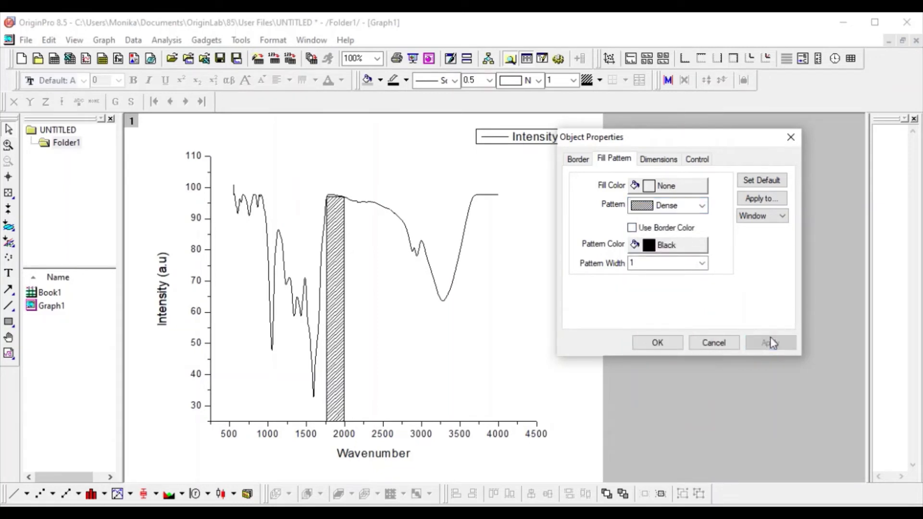
left_click(578, 160)
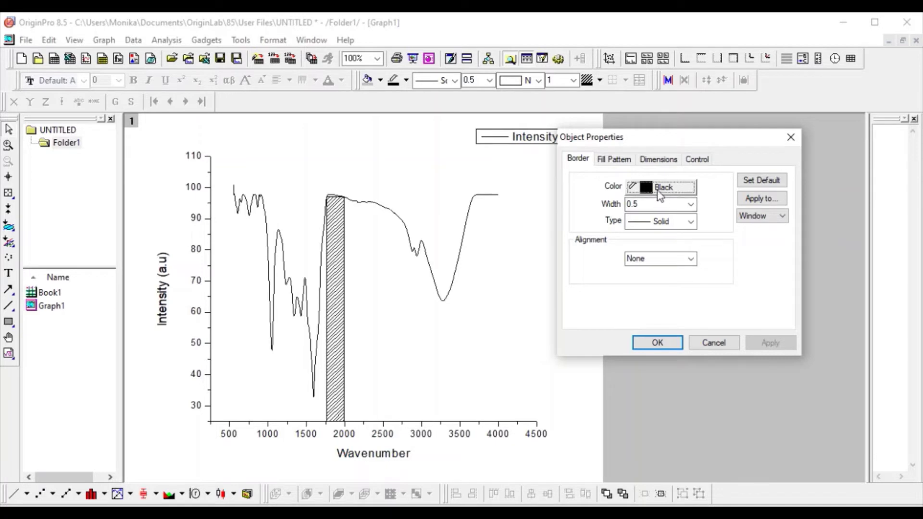
Give the rectangle a white border with line width 1.
left_click(660, 189)
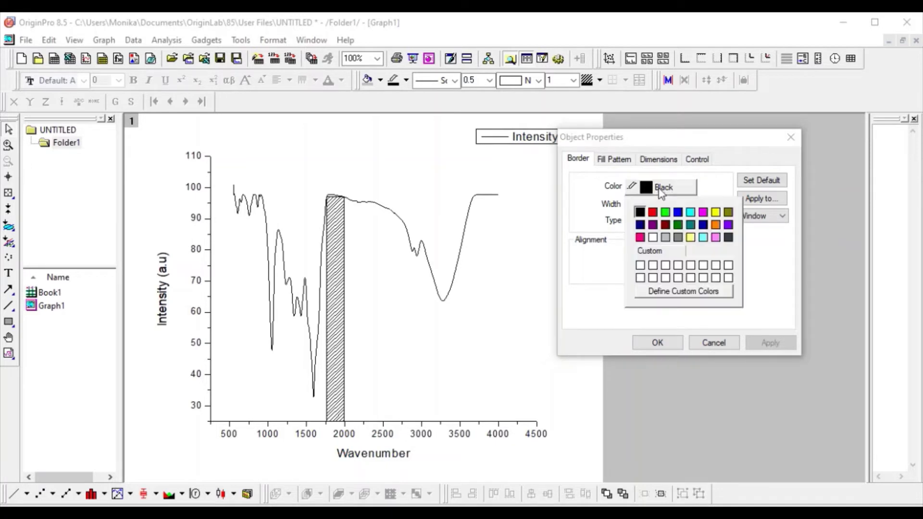
left_click(653, 237)
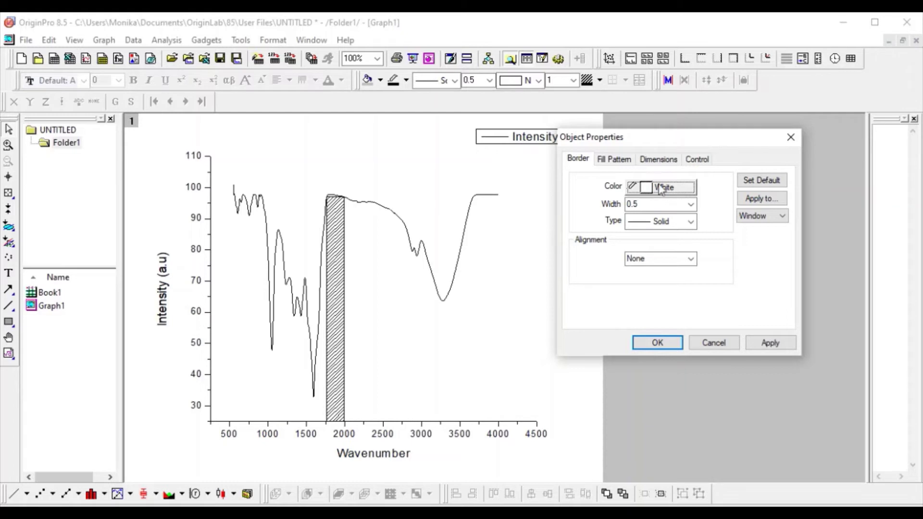
left_click(774, 345)
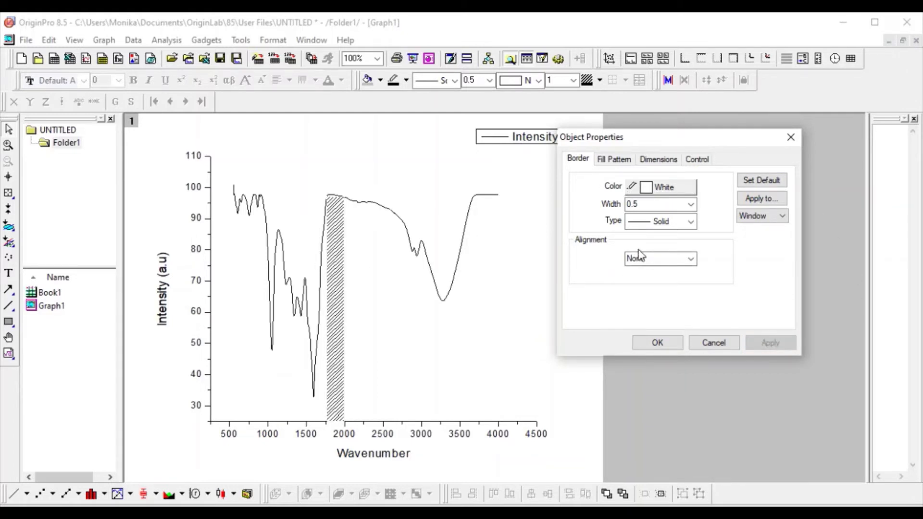
left_click(690, 205)
left_click(678, 240)
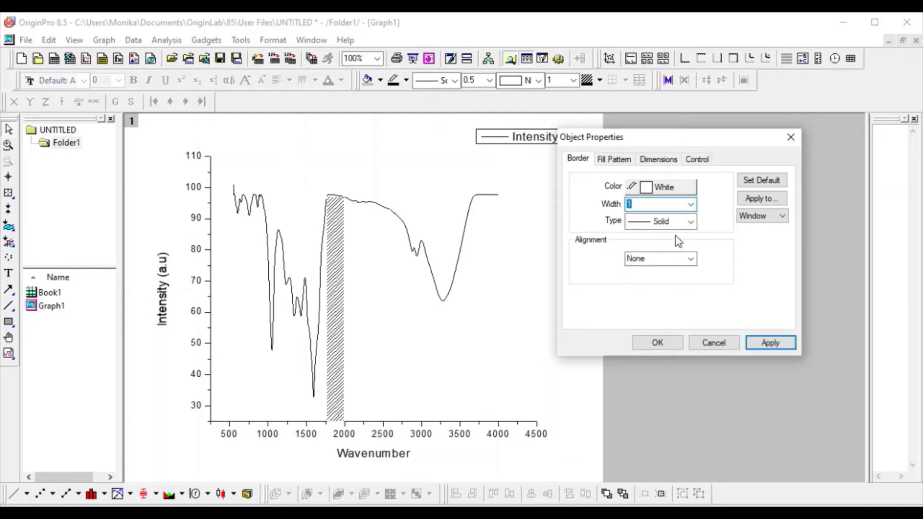
left_click(768, 342)
Make the rectangle's dense hatch pattern red and confirm with OK.
left_click(615, 160)
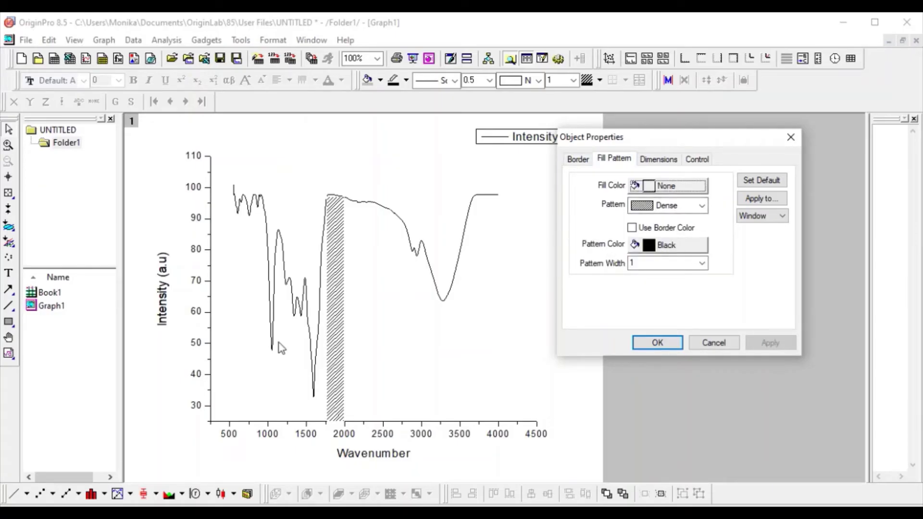
left_click(693, 245)
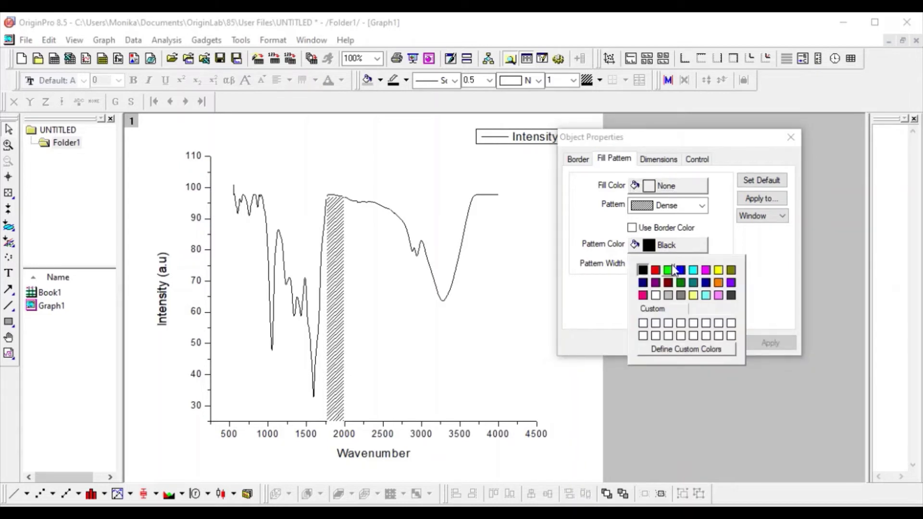
left_click(655, 270)
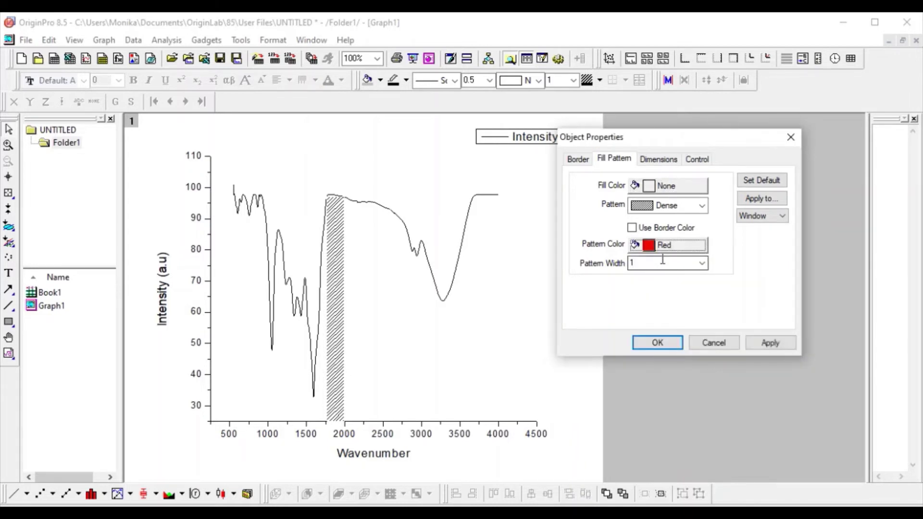
left_click(762, 343)
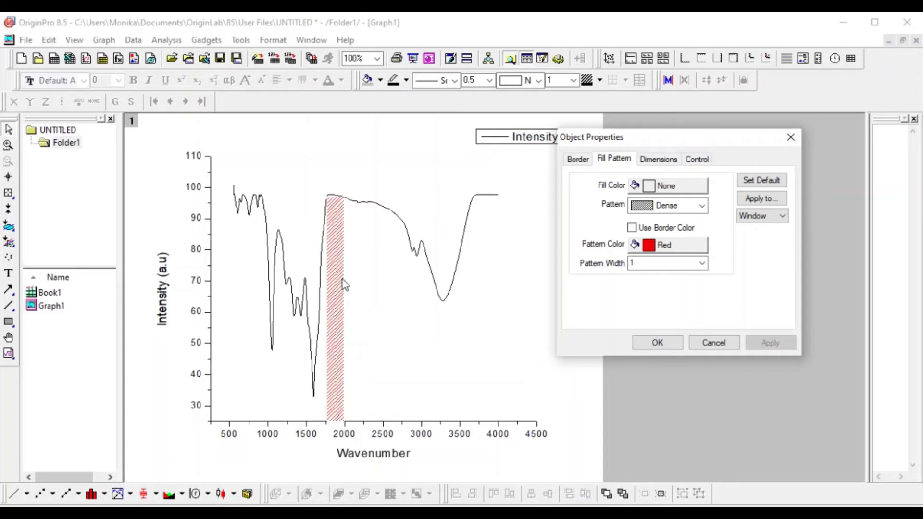
left_click(660, 346)
Try resizing the hatched band, then select it and delete it from the graph.
left_click(341, 314)
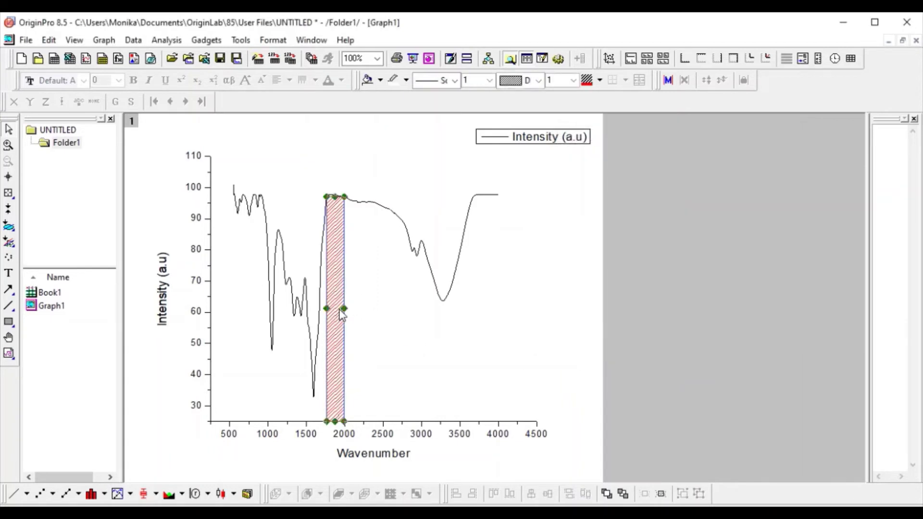
mouse_move(344, 308)
left_mouse_down()
mouse_move(375, 310)
mouse_move(343, 311)
left_mouse_up()
left_click(376, 323)
left_click(335, 287)
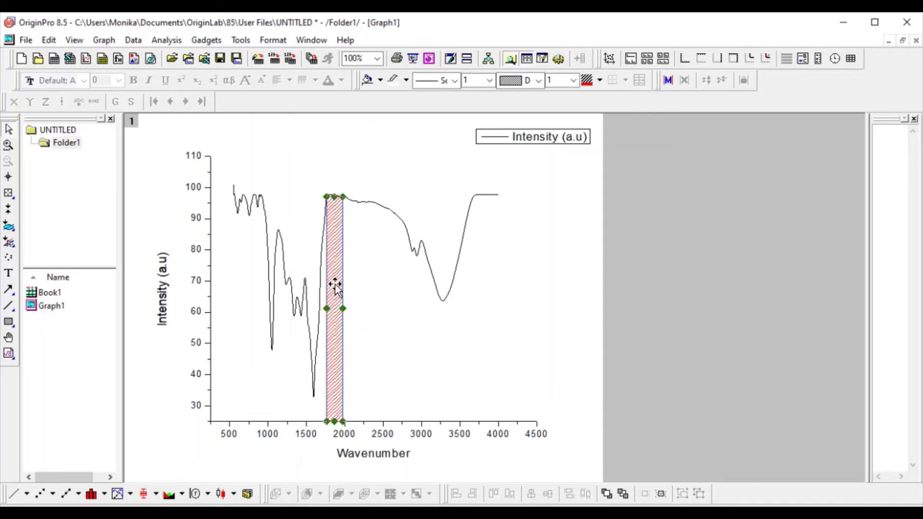
left_click(382, 311)
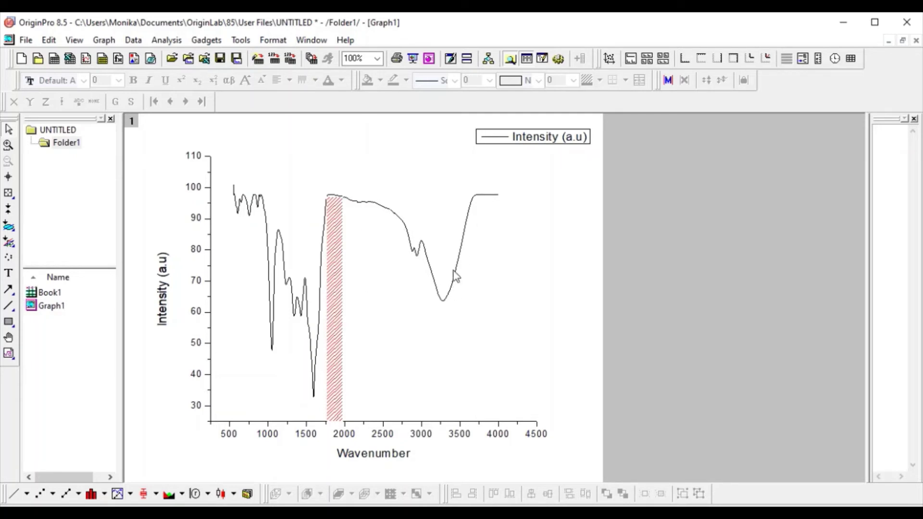
left_click(336, 327)
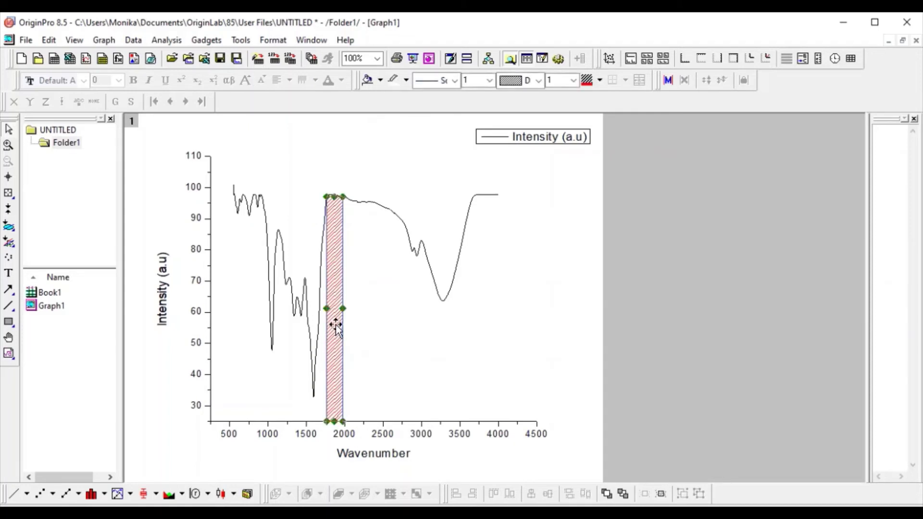
key("Delete")
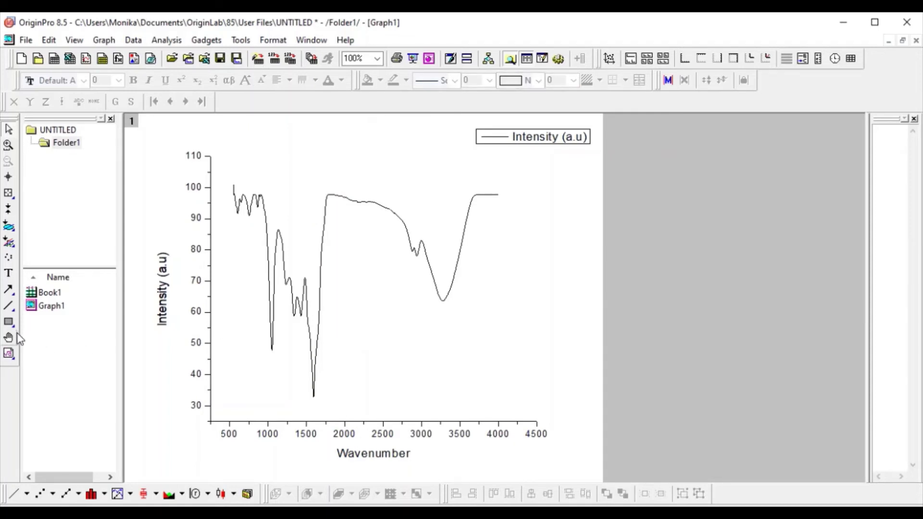
Mask the curve around the 3300 dip and between about 1800 and 2600.
left_click(10, 247)
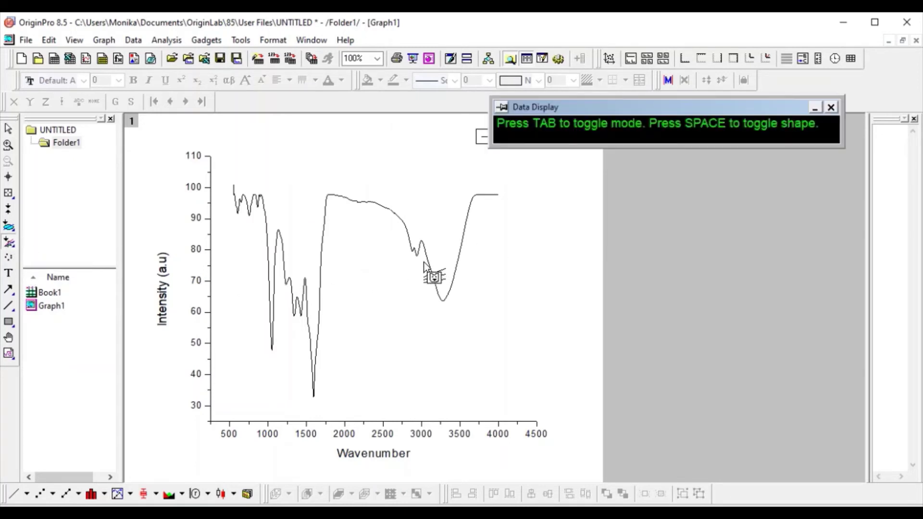
left_click_drag(423, 262, 465, 316)
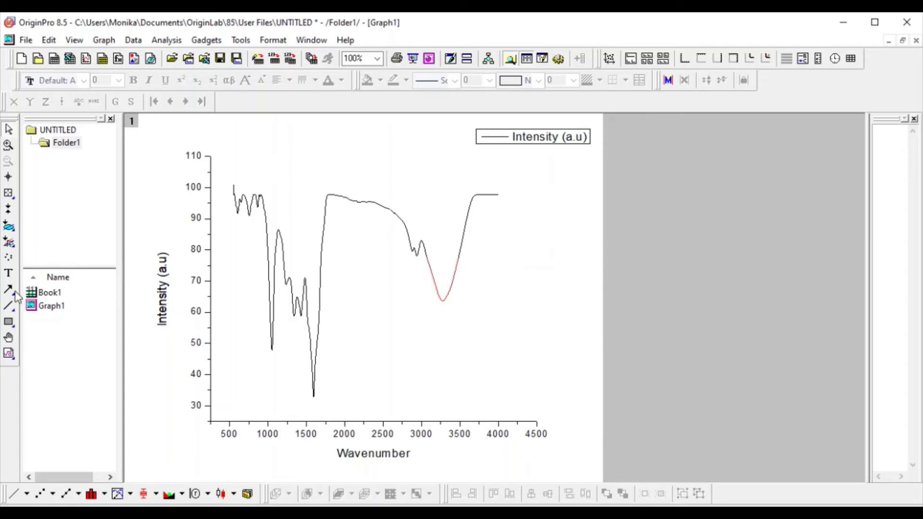
left_click(14, 246)
left_click_drag(330, 186, 396, 234)
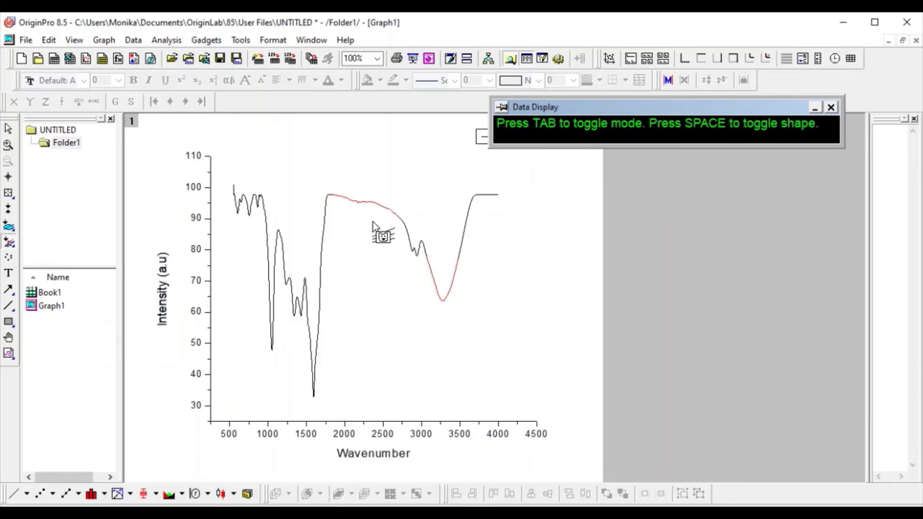
left_click(832, 107)
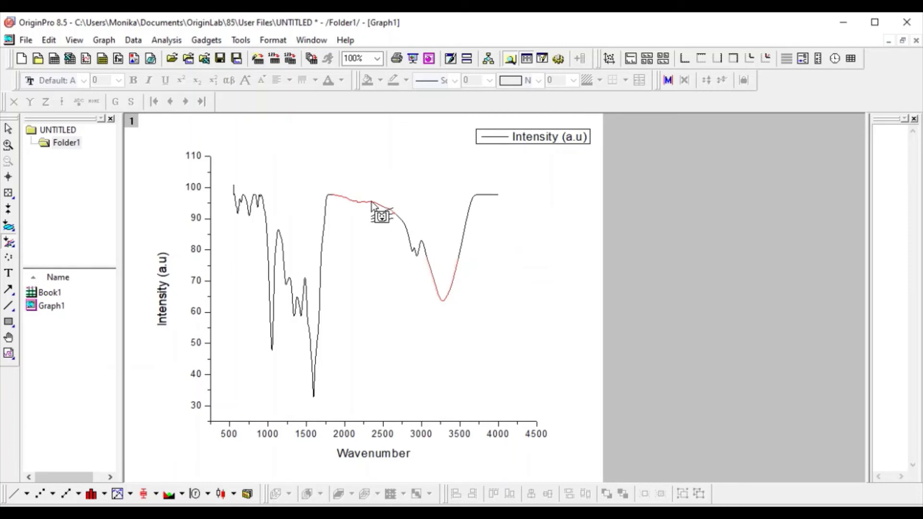
left_click(8, 129)
Set the spectrum curve's line width to 3 from the toolbar.
left_click(402, 226)
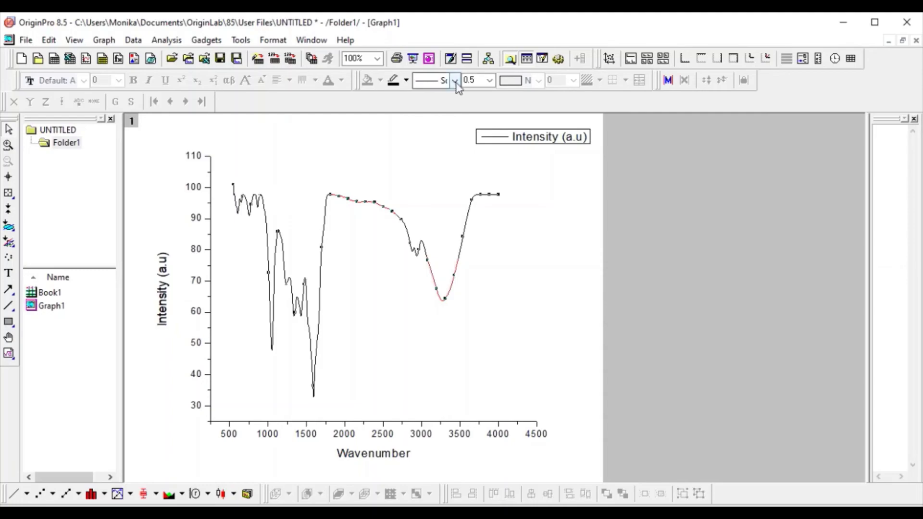
left_click(489, 80)
left_click(473, 138)
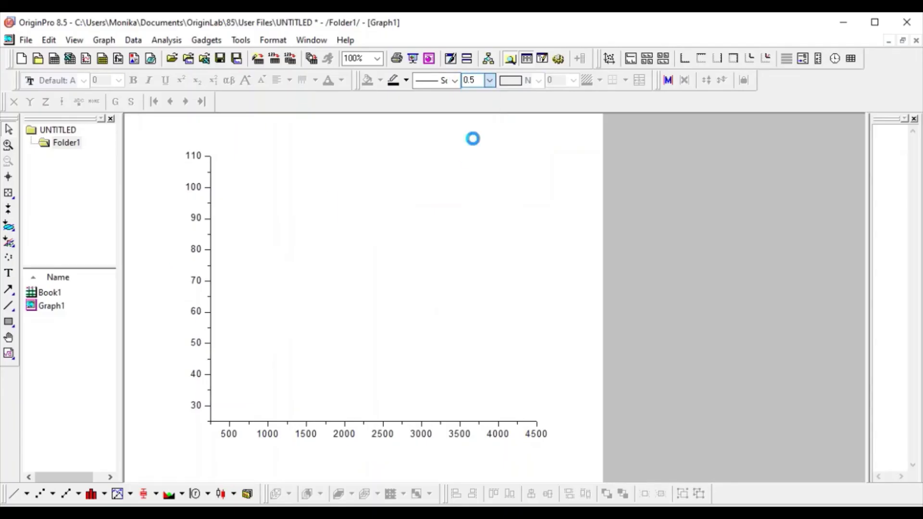
left_click(382, 281)
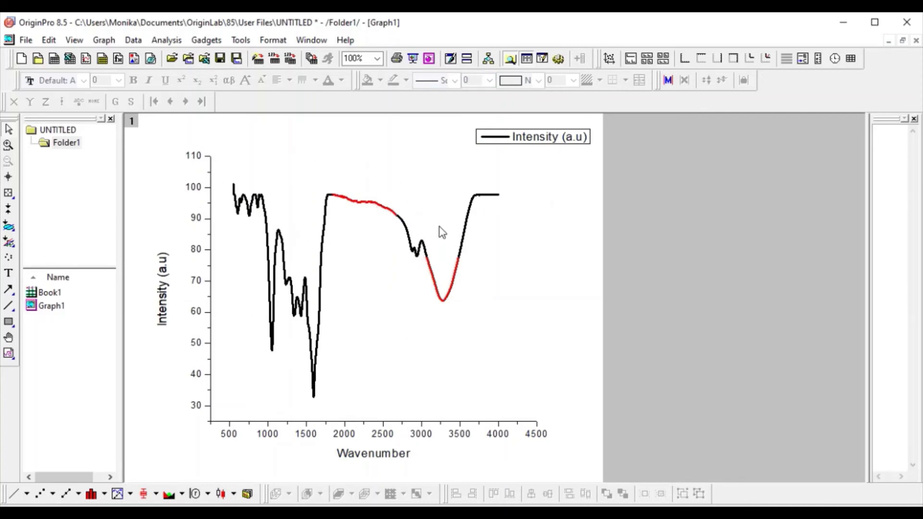
Recolour the masked sections near 1750–2600 and the 3300 dip green via Mask > Change Color.
left_click(9, 244)
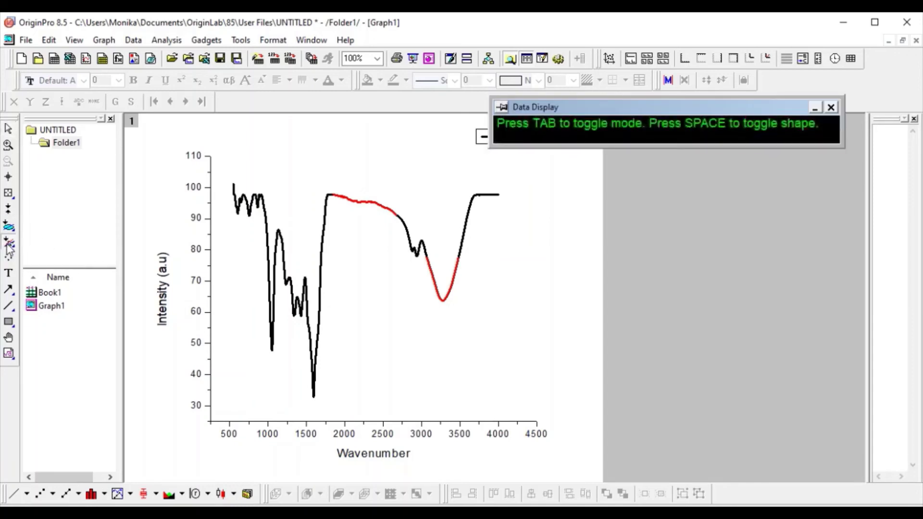
right_click(386, 209)
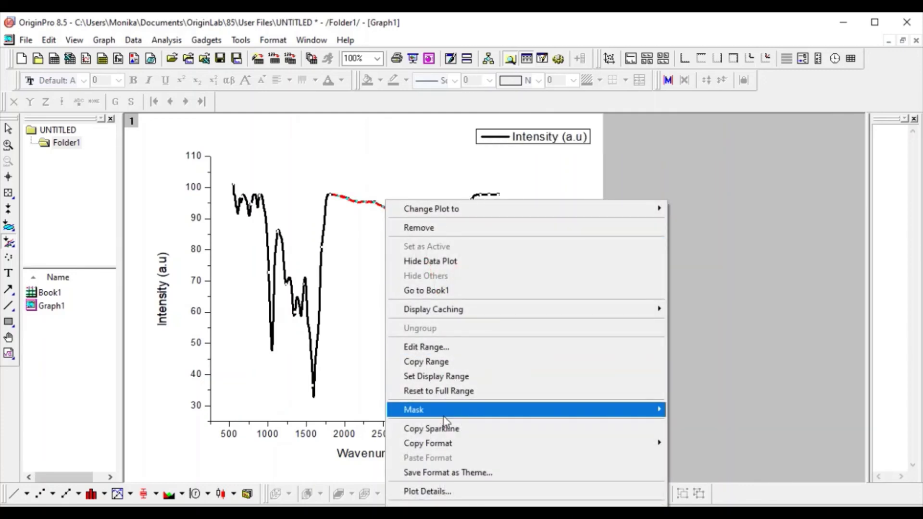
mouse_move(445, 412)
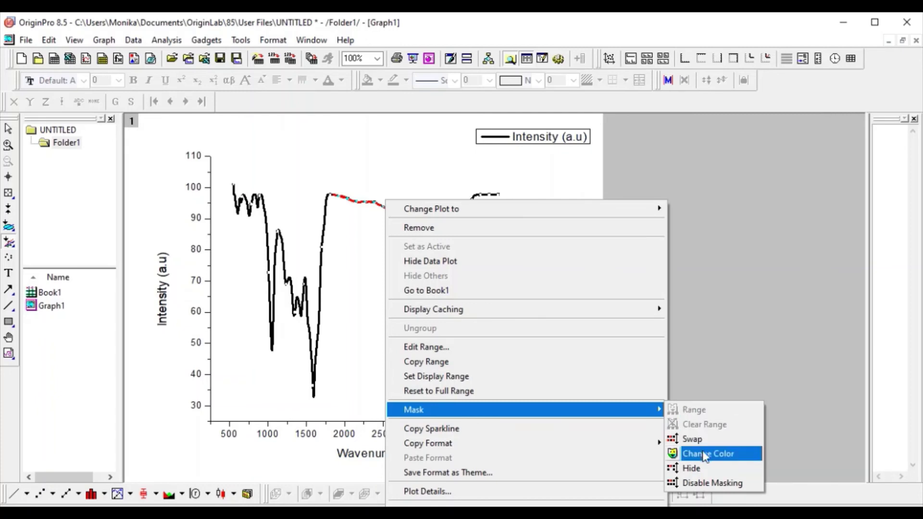
left_click(706, 454)
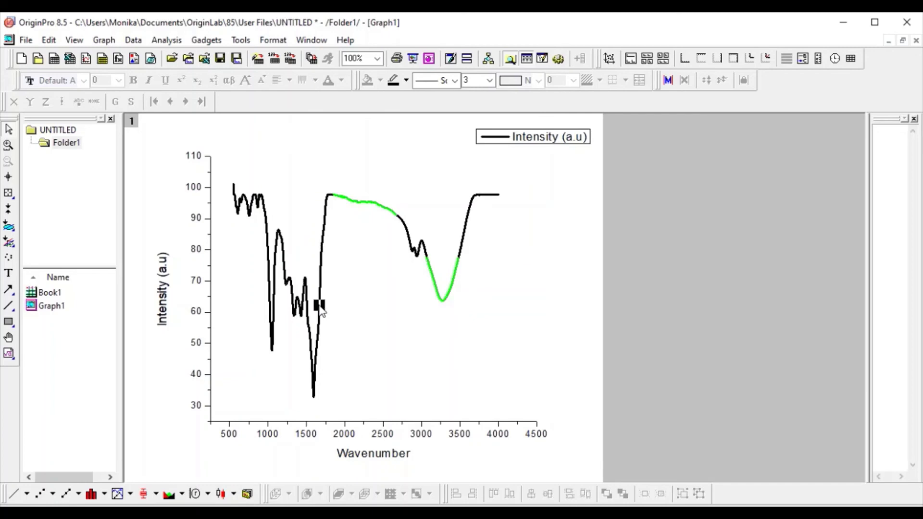
Make the spectrum curve red using the toolbar line colour palette.
left_click(371, 312)
left_click(321, 279)
left_click(407, 80)
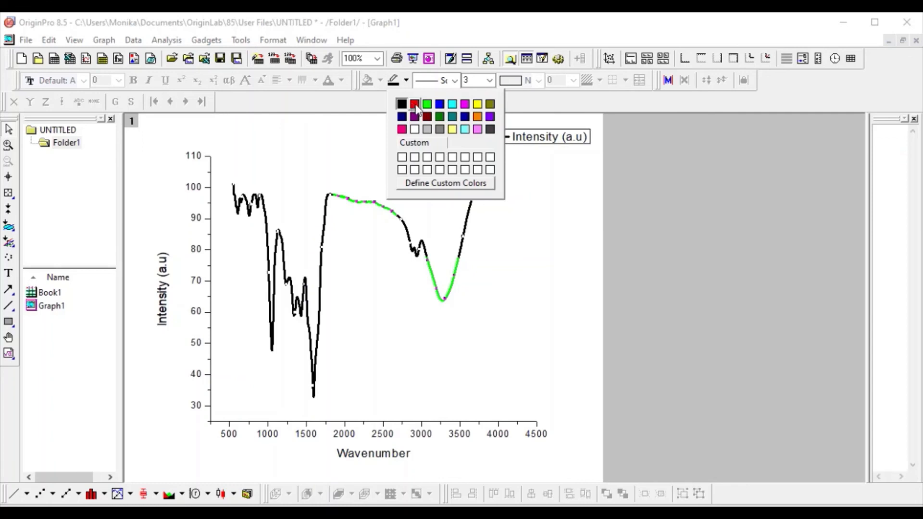
left_click(414, 104)
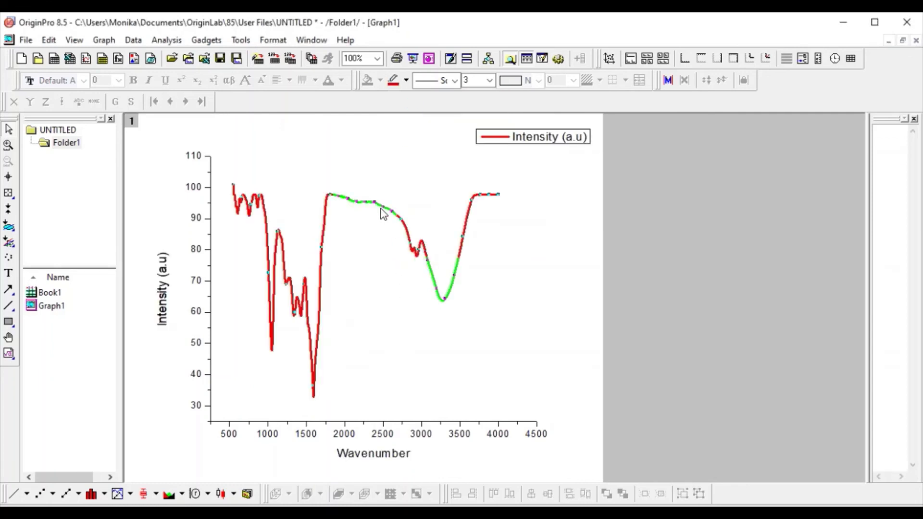
Glance at Plot Details, close it, and reopen the curve's Mask menu.
double_click(383, 212)
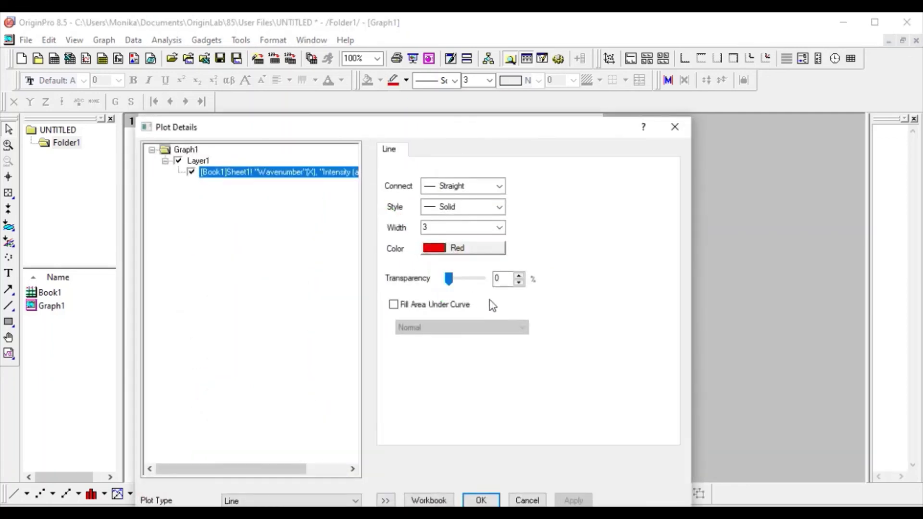
left_click(675, 127)
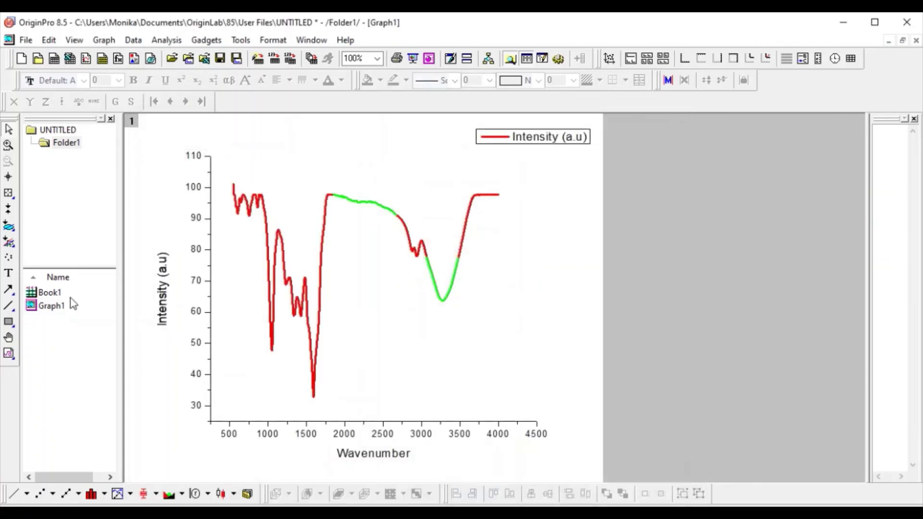
left_click(9, 241)
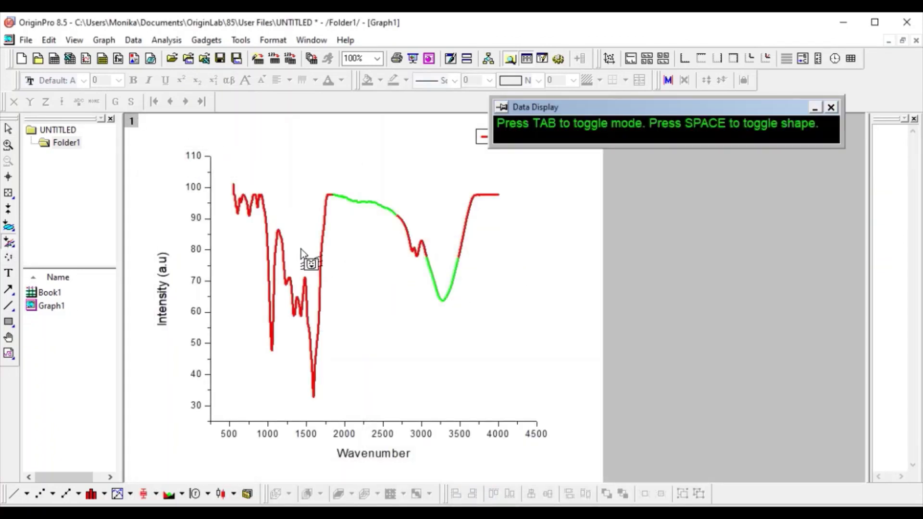
right_click(380, 206)
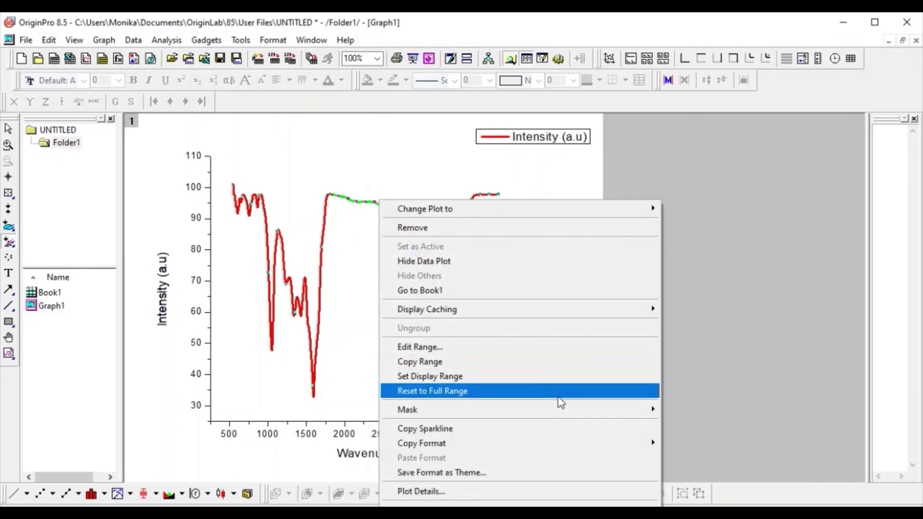
mouse_move(617, 416)
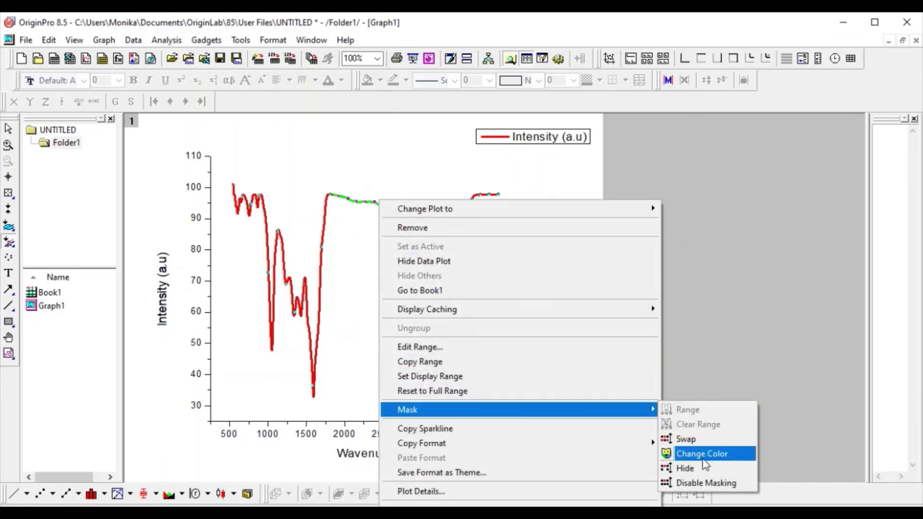